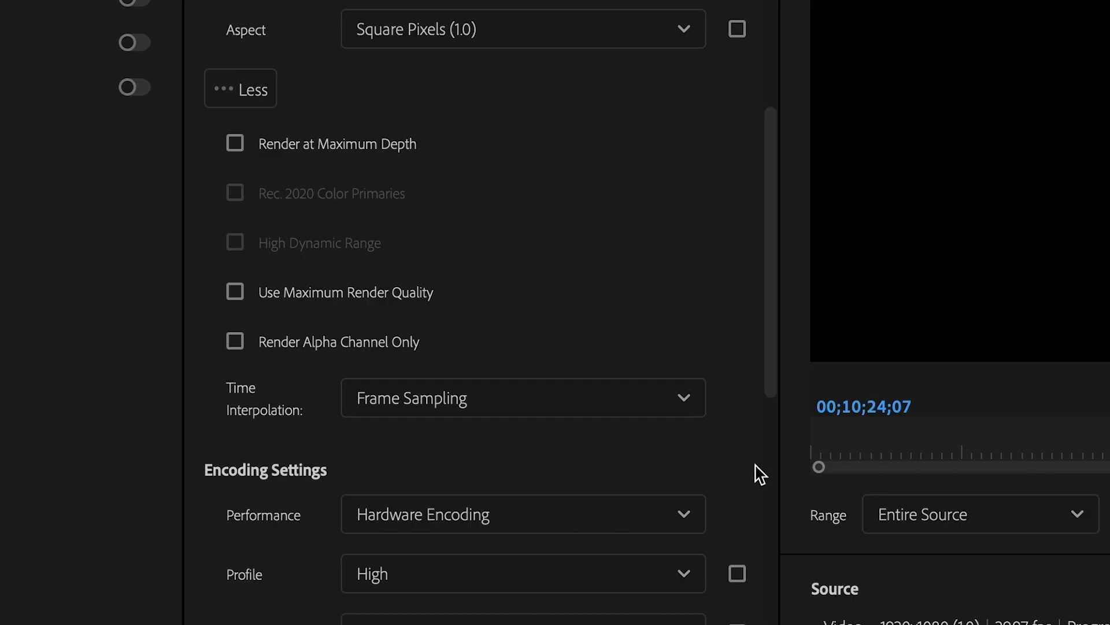
Bring the ENVATO REVIEW timeline and Program monitor into view in the Edit workspace.
scroll(758, 473, "down", 3)
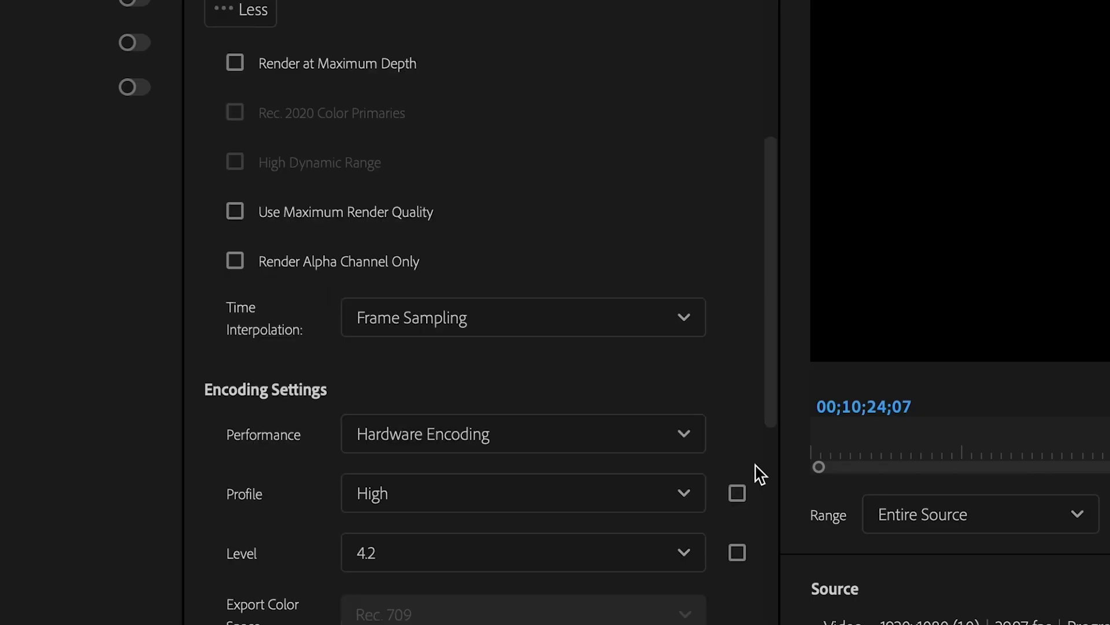
scroll(758, 473, "down", 2)
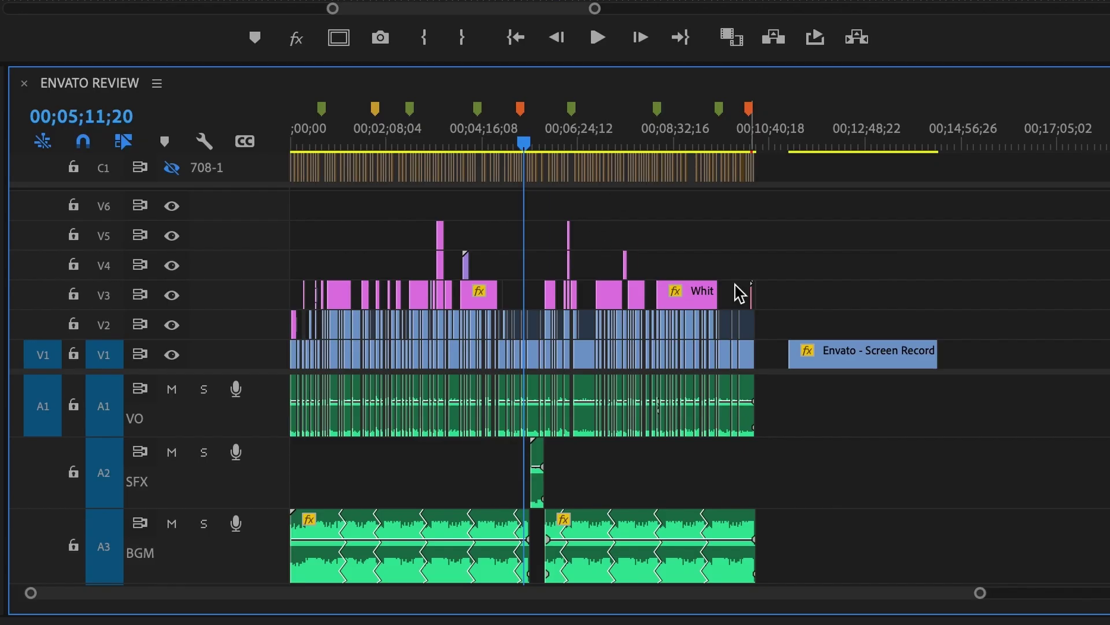
left_click(554, 139)
left_click(735, 140)
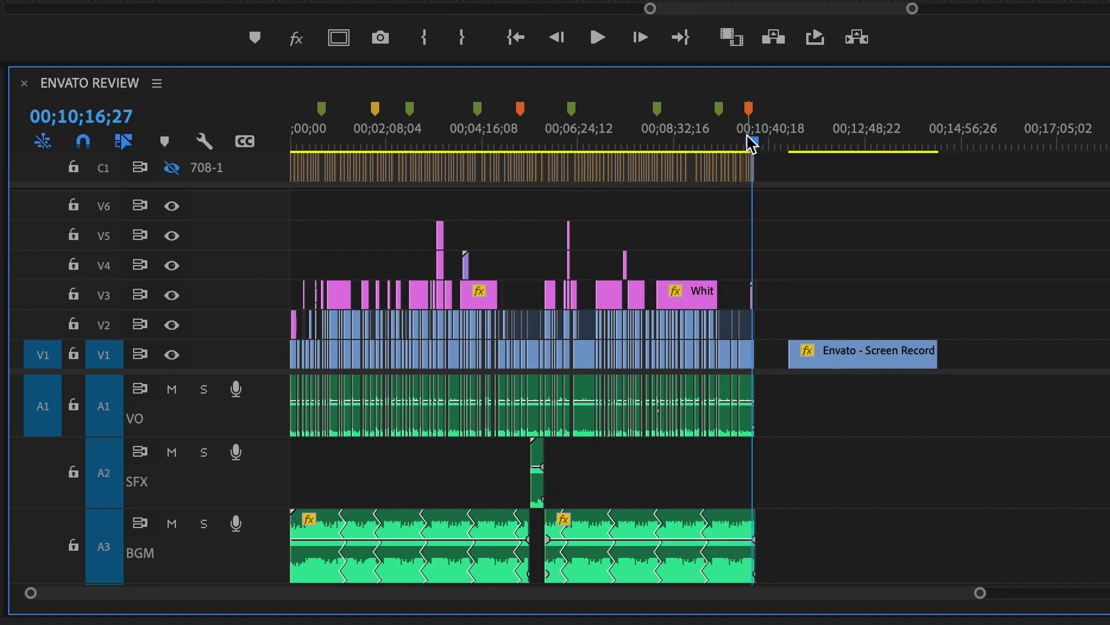
left_click(837, 140)
left_click_drag(858, 134, 895, 131)
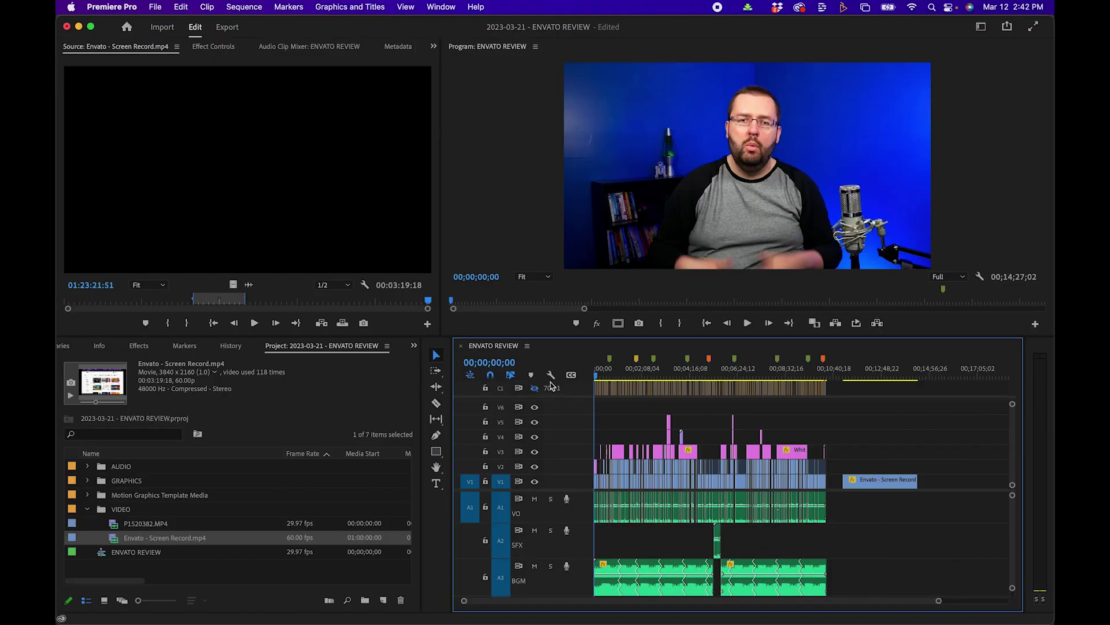
Select all clips, park the playhead at the clip end (00;10;24;07), then zoom back out.
key("super+a")
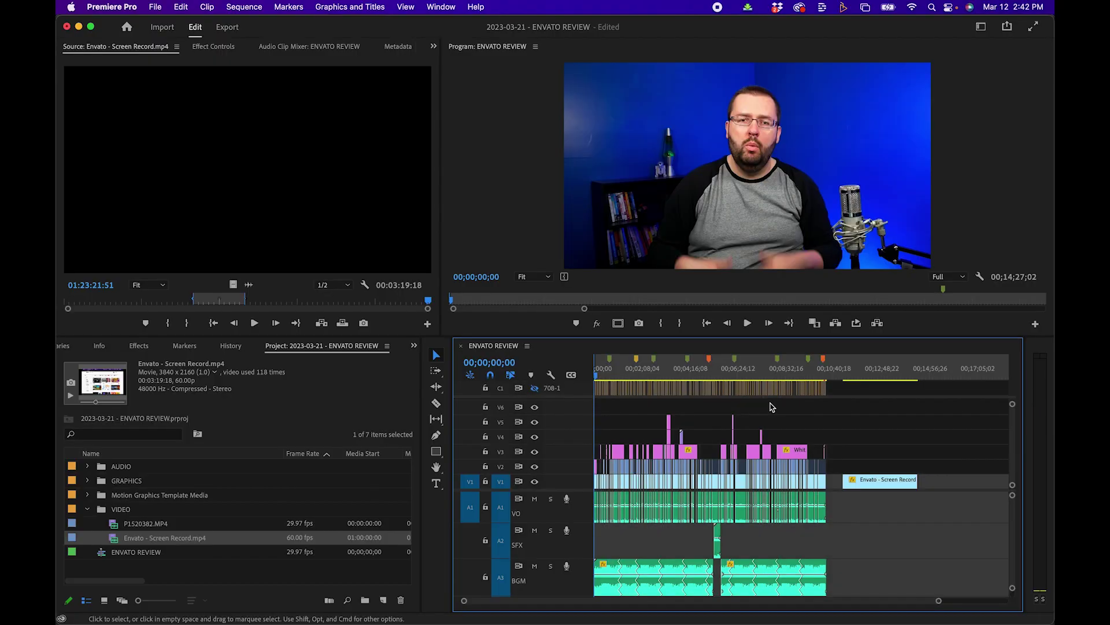
left_click(827, 379)
key("equal")
key("equal")
key("equal")
key("equal")
key("equal")
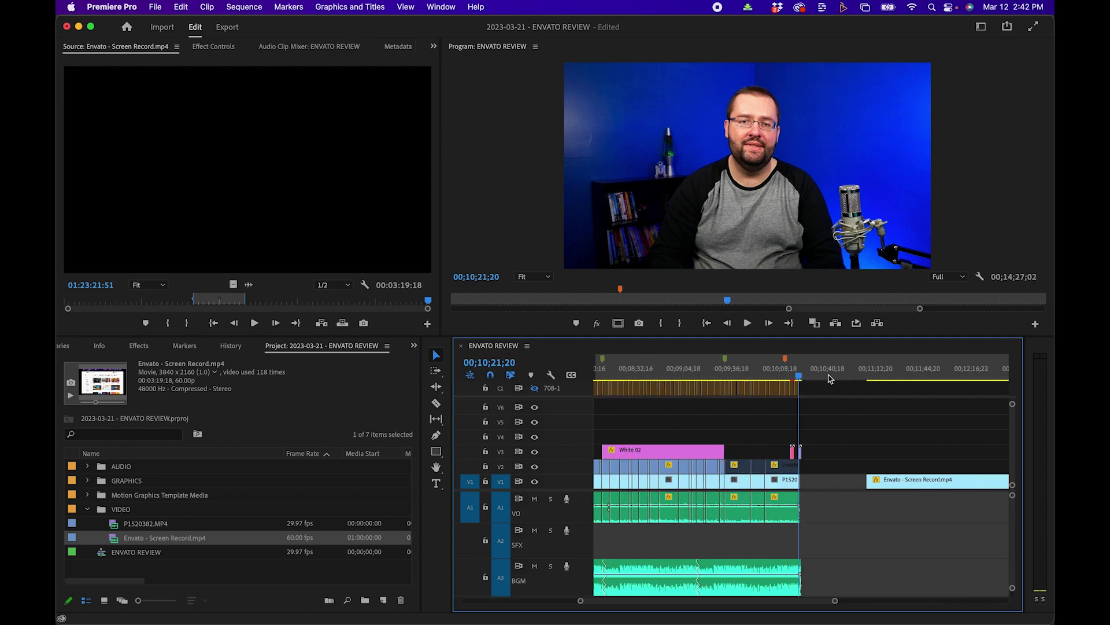
key("equal")
key("equal")
left_click_drag(842, 375, 926, 373)
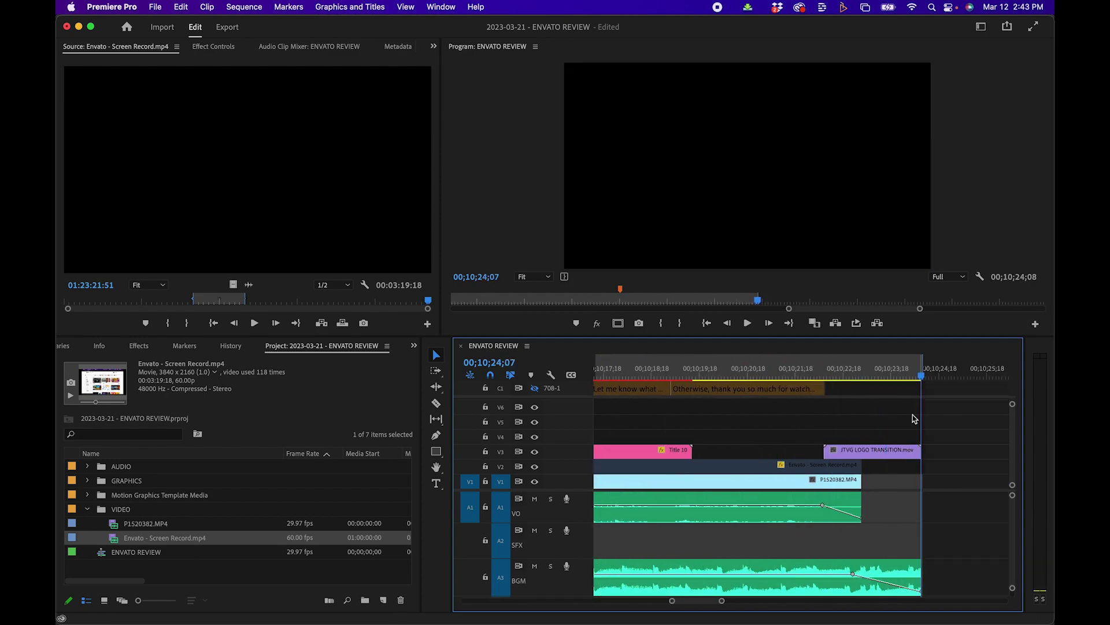
key("backslash")
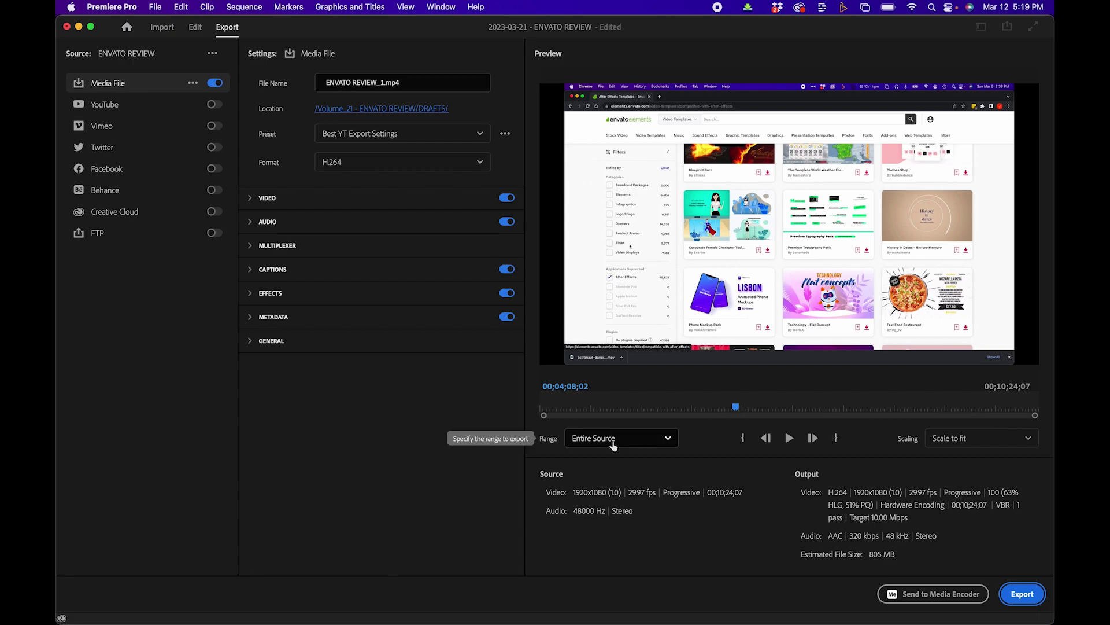
Check the export Range, then change the Format from H.264 to HEVC (H.265).
left_click(613, 444)
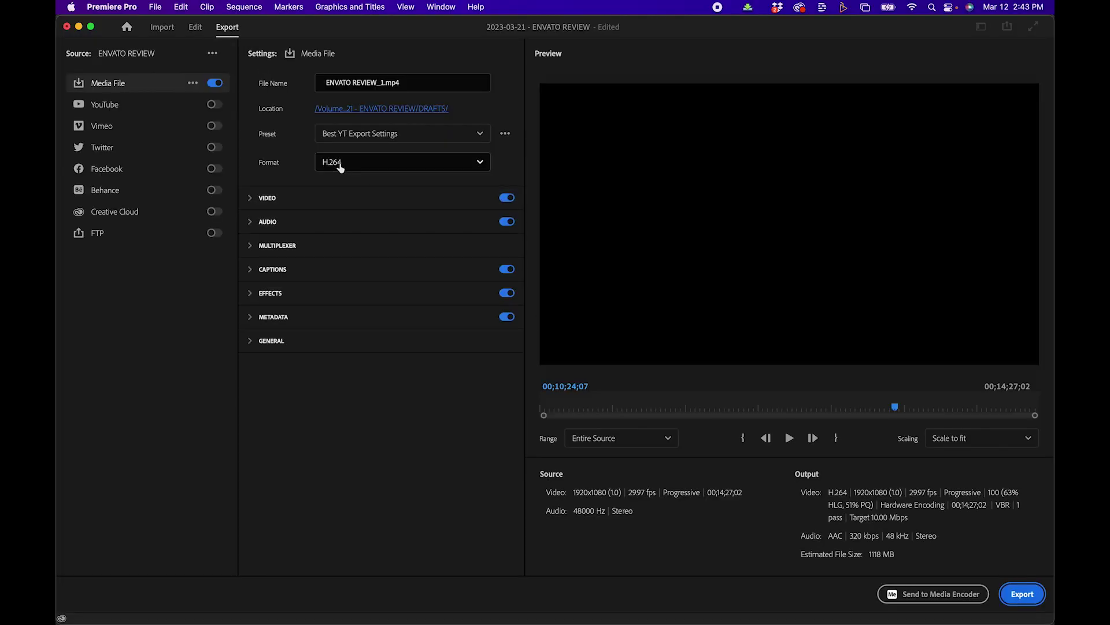
left_click(340, 167)
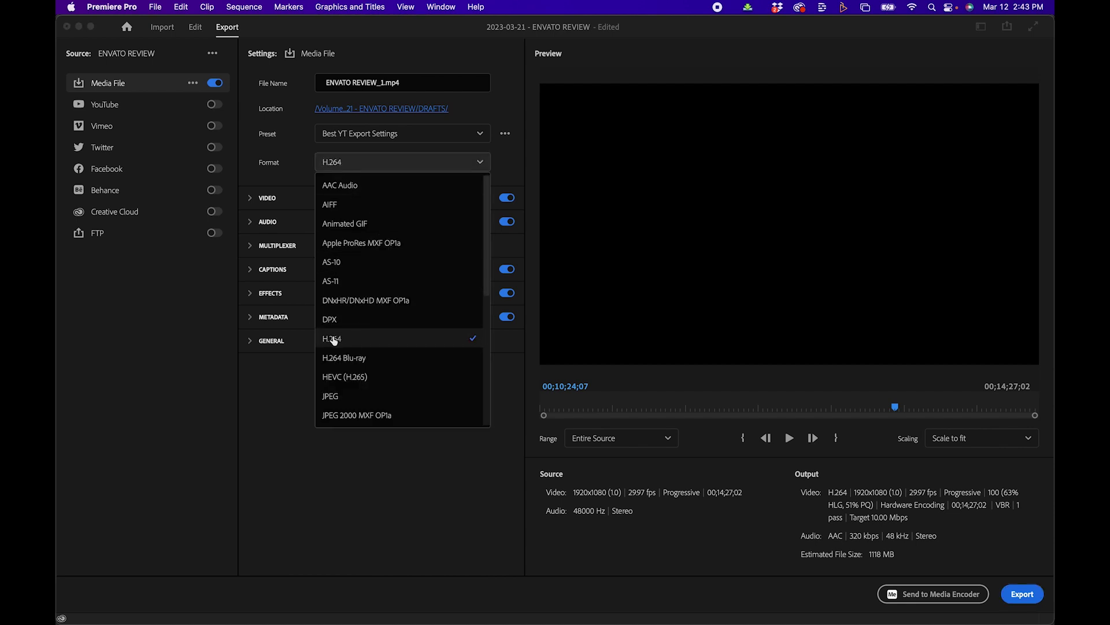
scroll(375, 341, "down", 5)
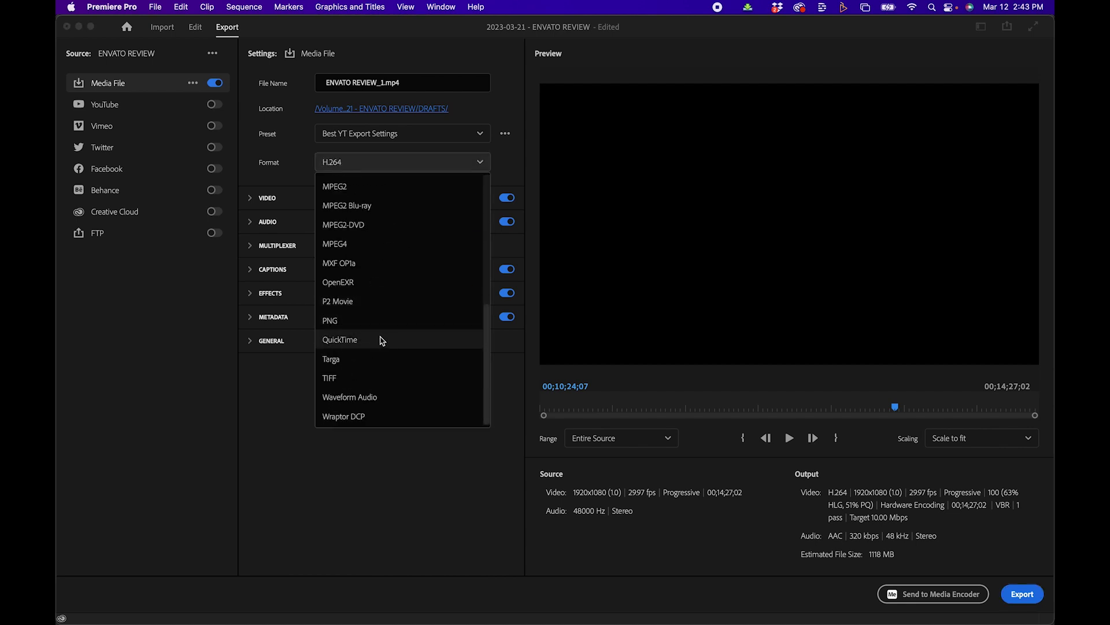
key("Escape")
key("q")
left_click(342, 162)
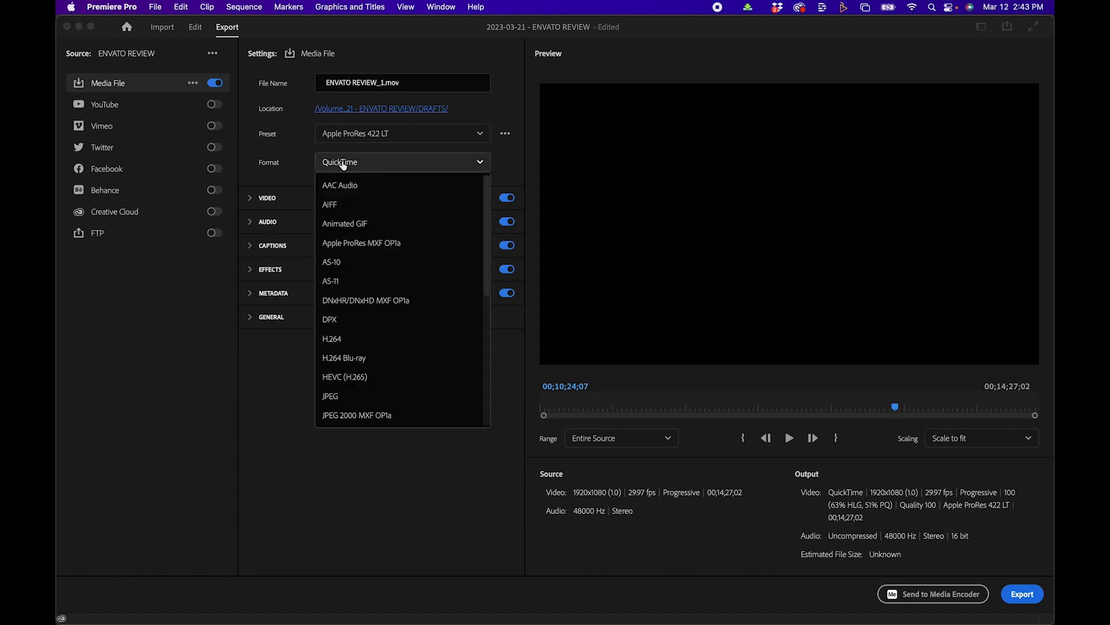
scroll(347, 211, "down", 3)
left_click(375, 212)
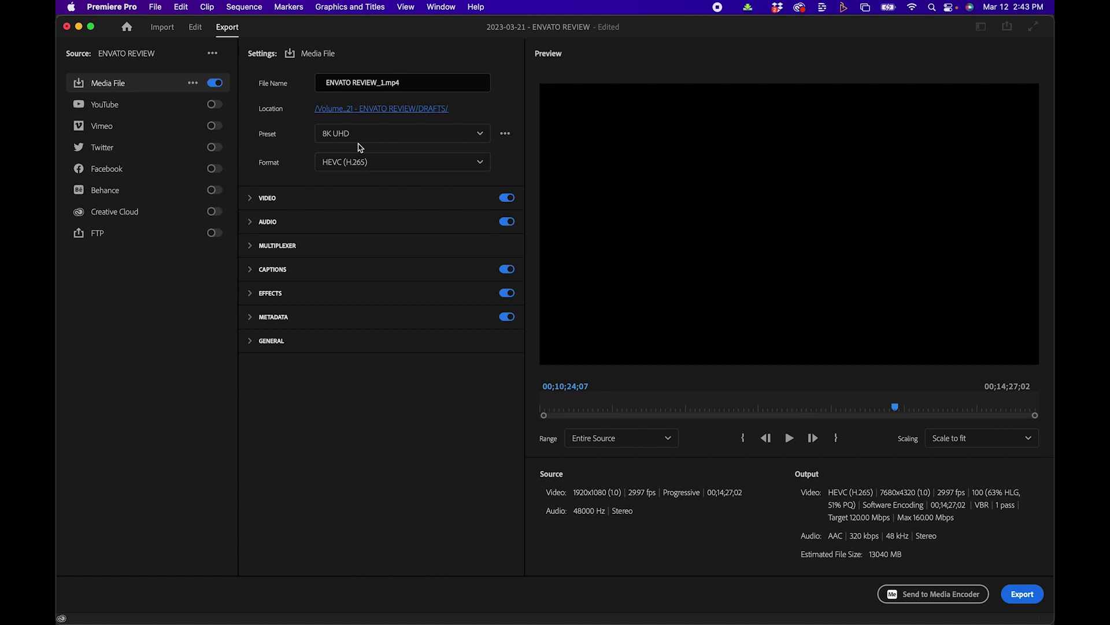
Switch to Safari and scroll YouTube's recommended upload encoding settings for the H.264 codec.
left_click(299, 601)
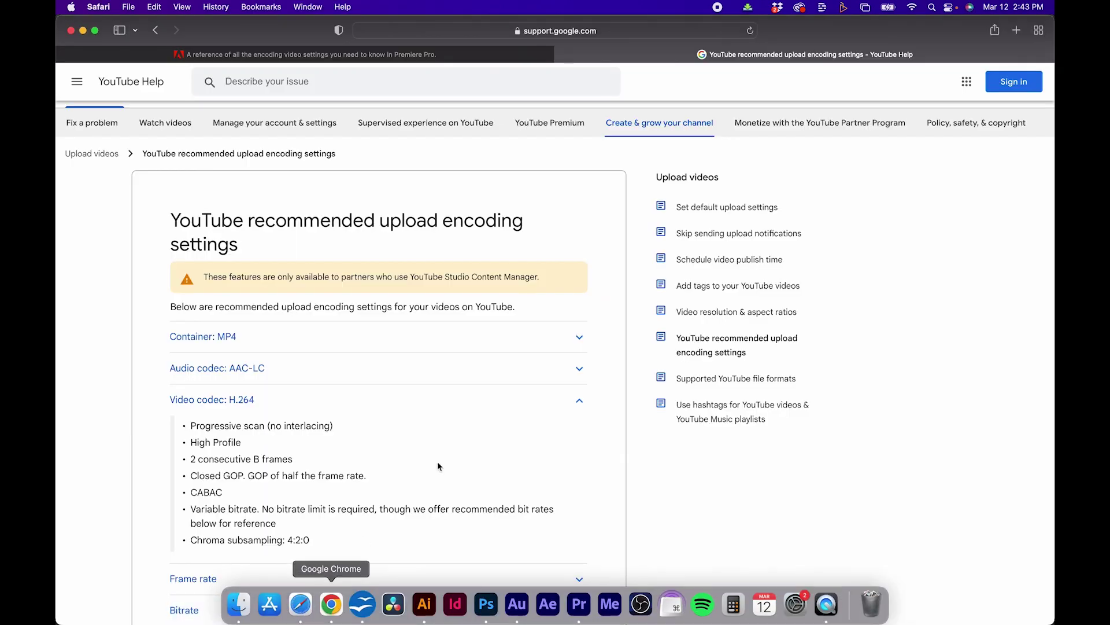
scroll(478, 396, "down", 3)
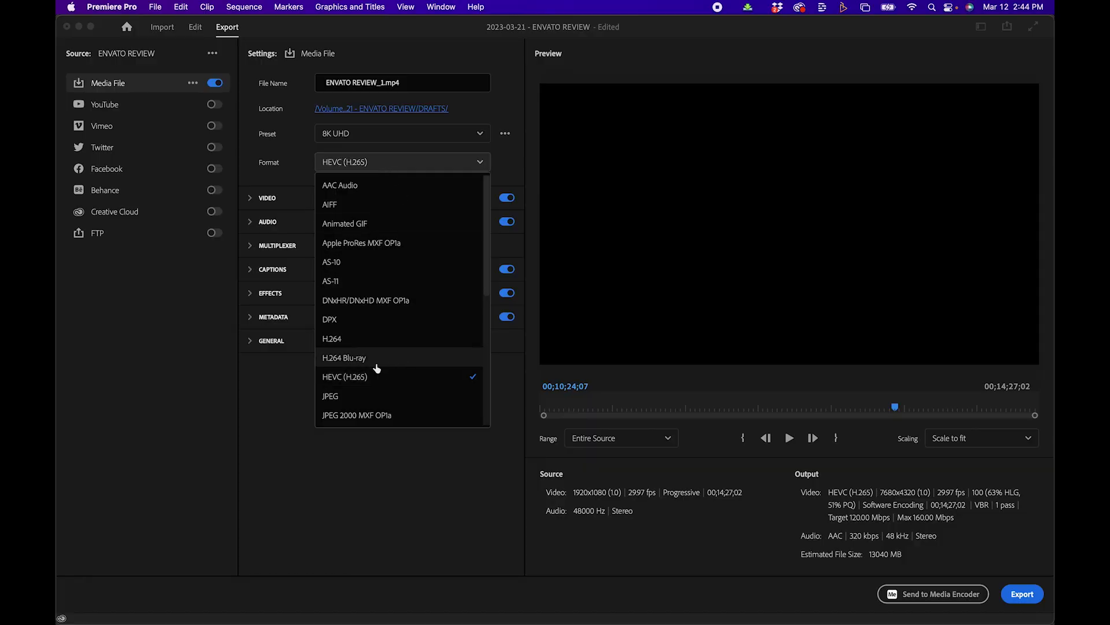
left_click(350, 378)
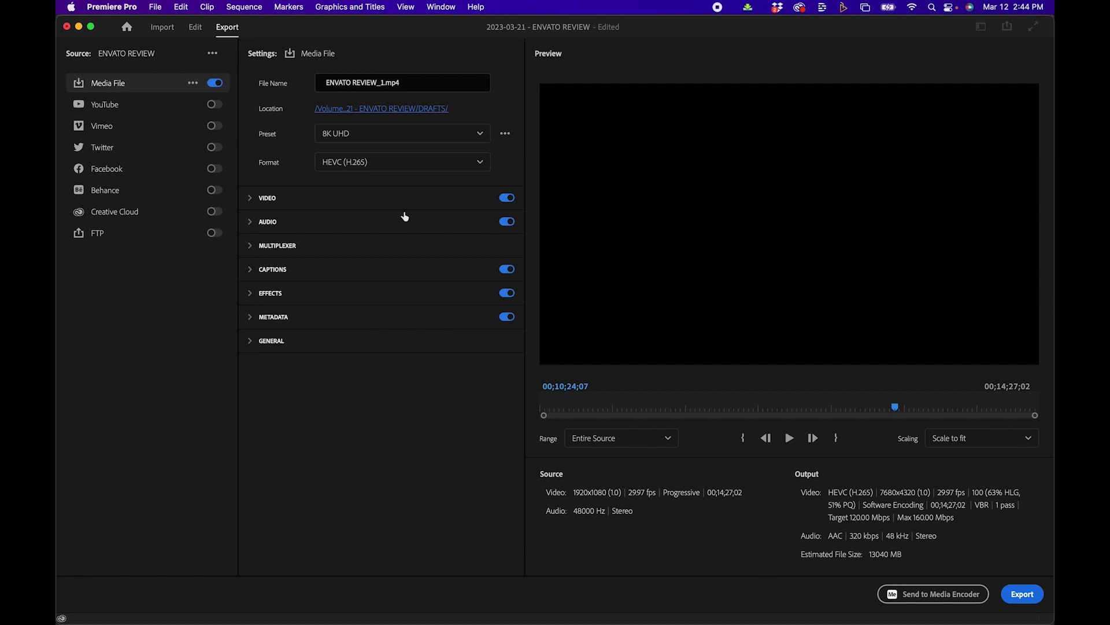
left_click(364, 165)
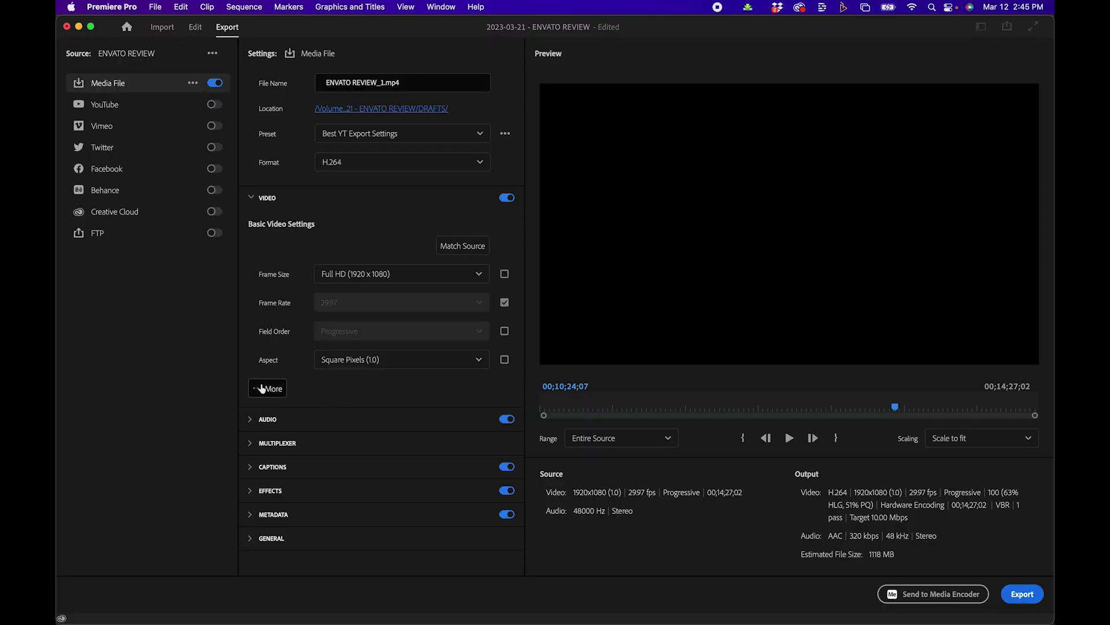
Turn on Render at Maximum Depth and Use Maximum Render Quality in the export video settings.
scroll(432, 398, "down", 7)
scroll(431, 396, "up", 3)
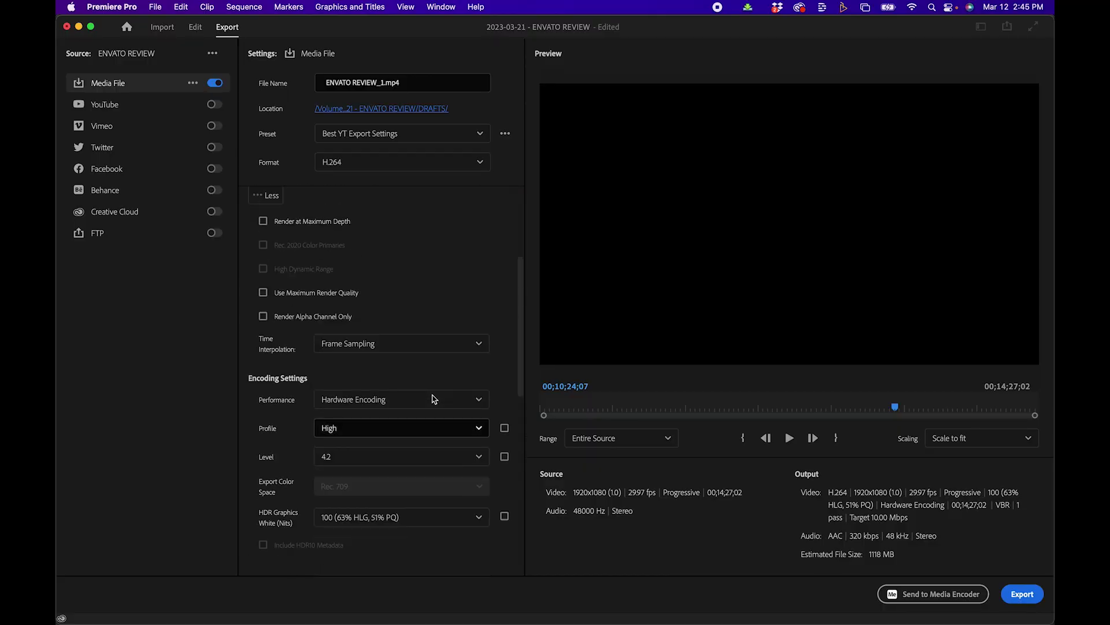
scroll(413, 328, "up", 5)
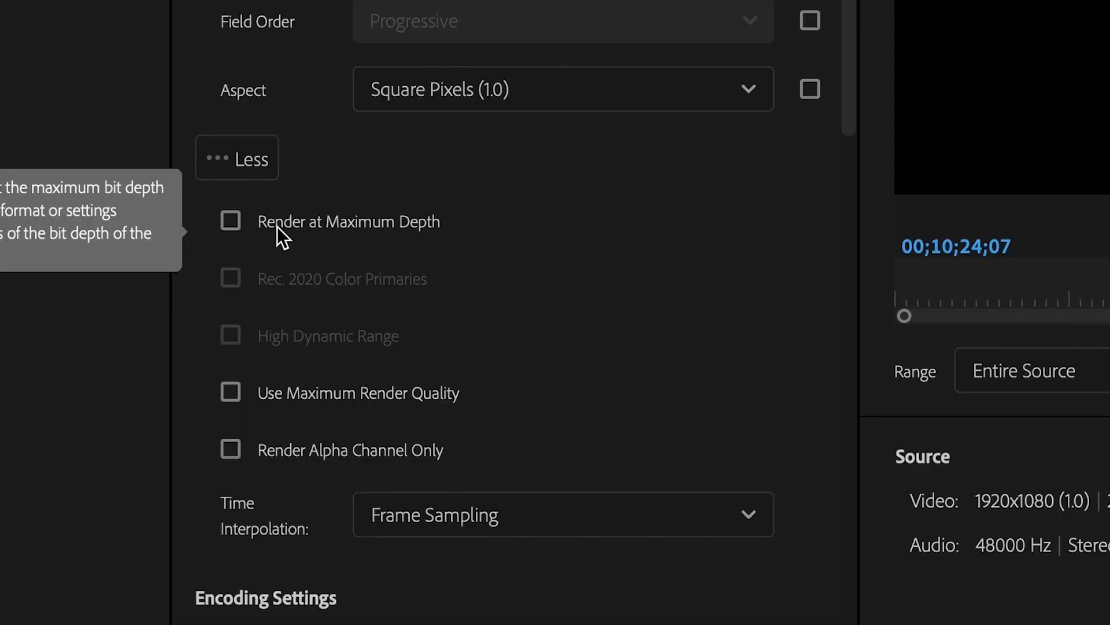
left_click(229, 222)
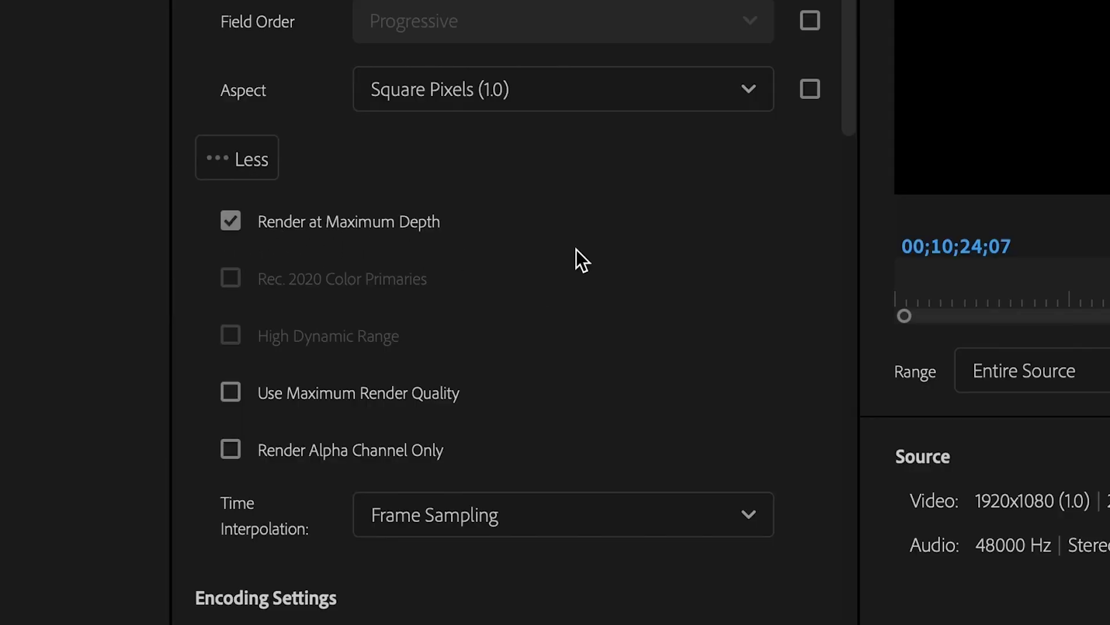
mouse_move(494, 217)
left_click(277, 399)
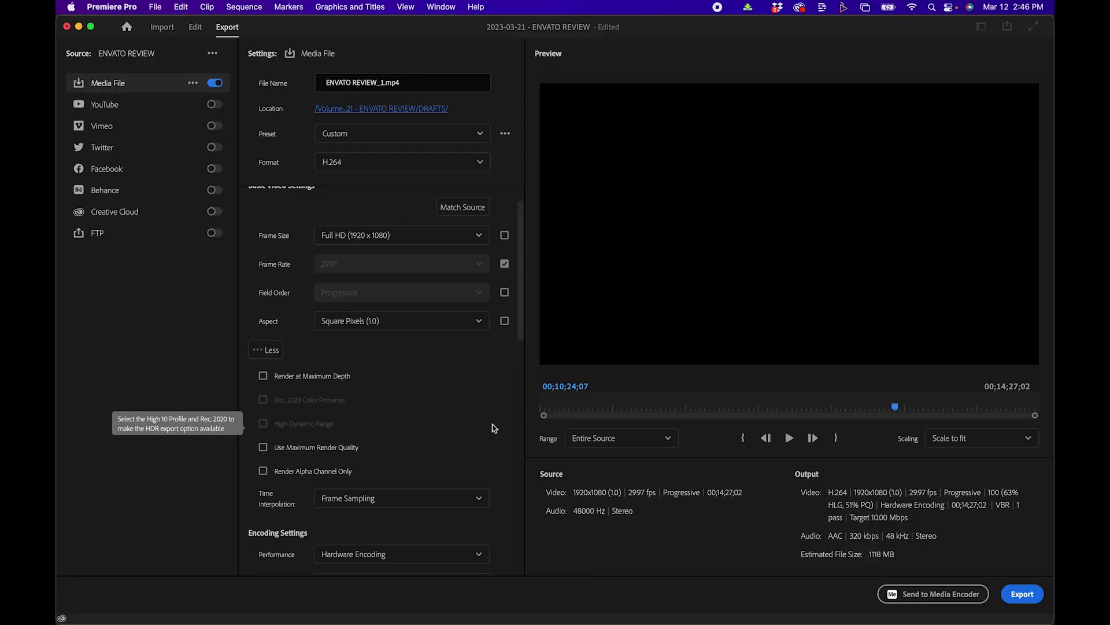
scroll(490, 427, "down", 3)
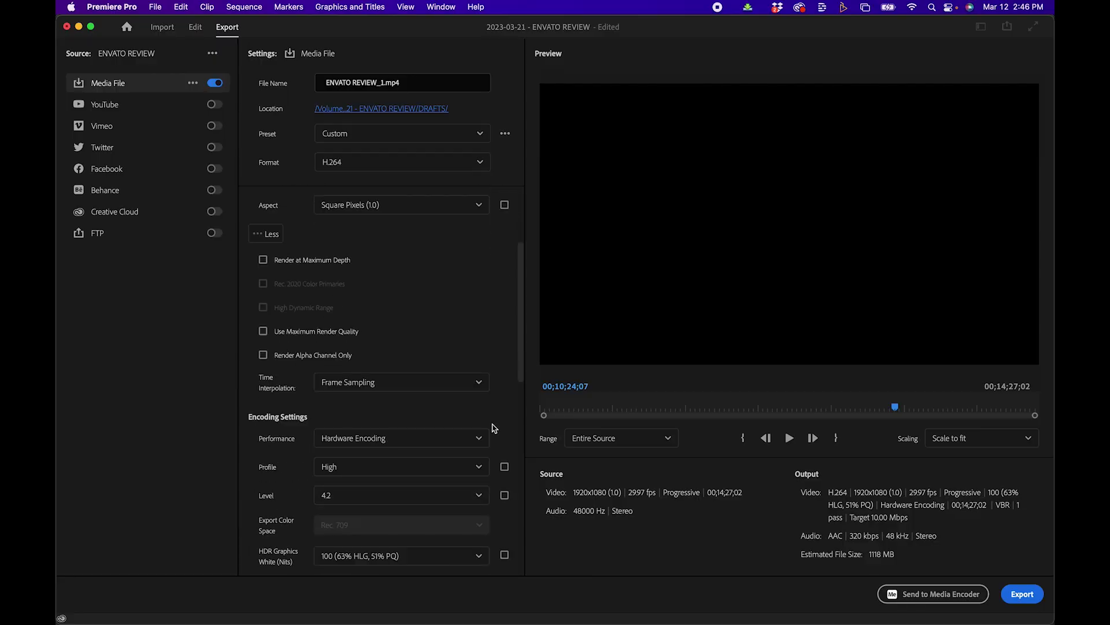
left_click(377, 441)
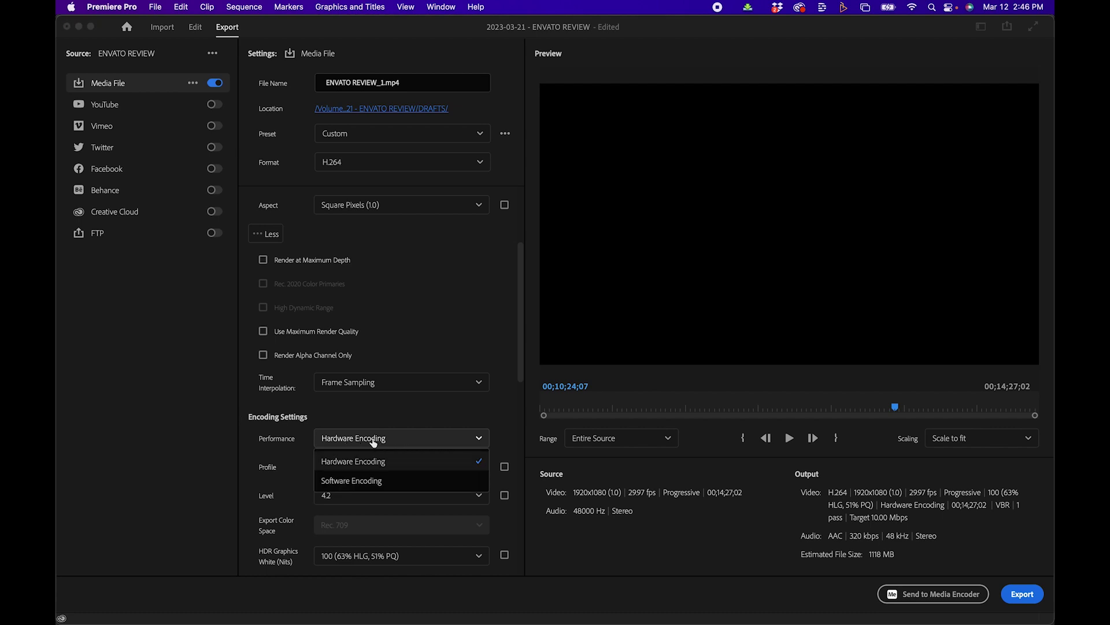
left_click(355, 462)
left_click(356, 438)
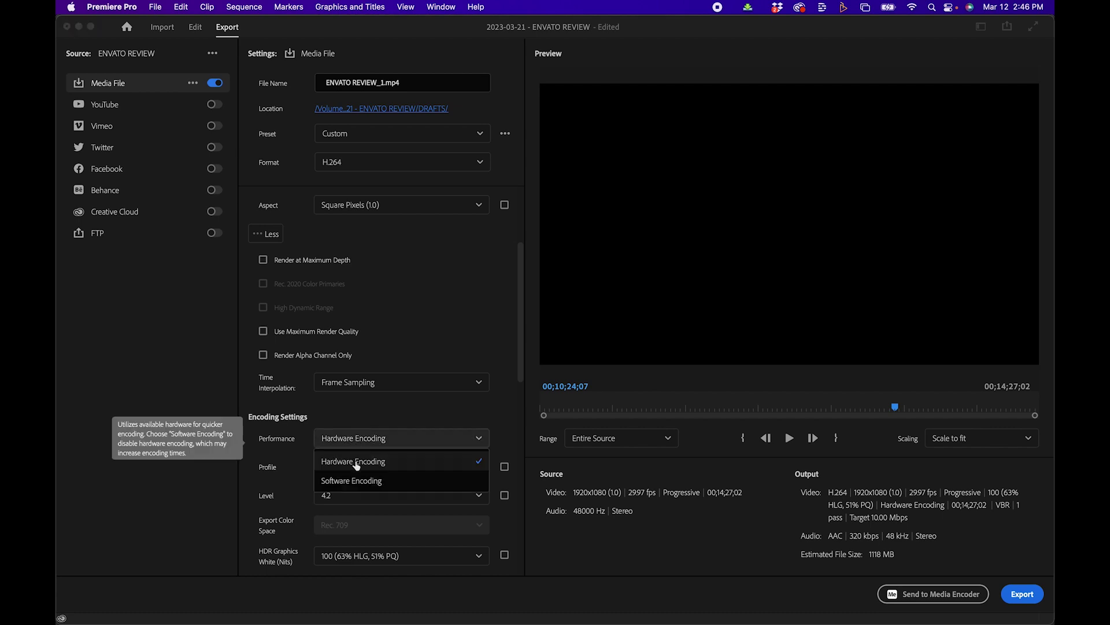
left_click(355, 480)
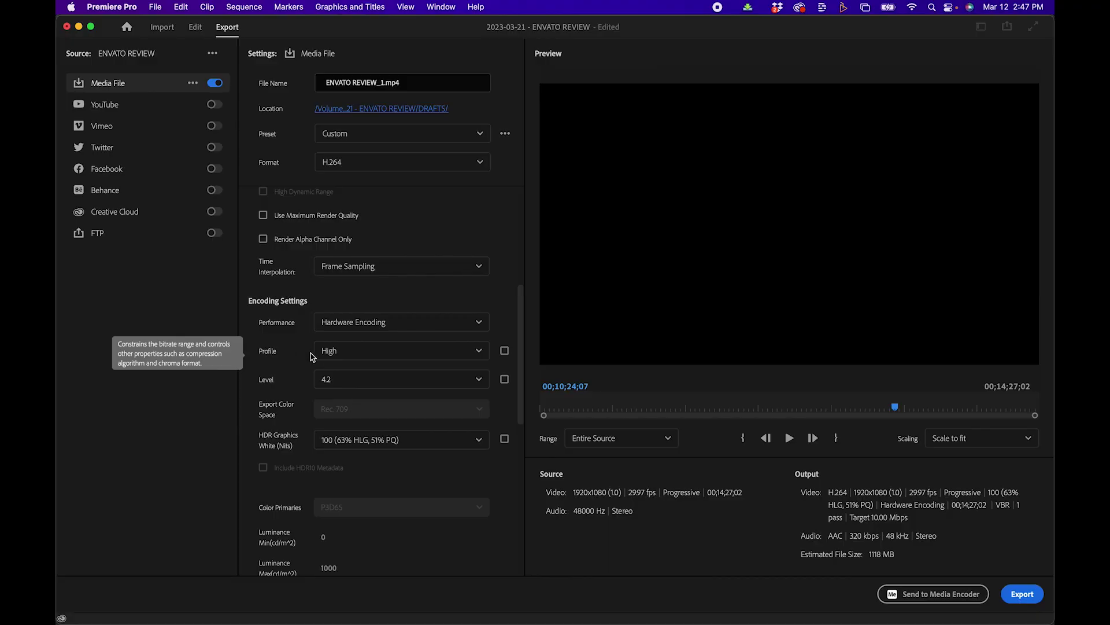
left_click(330, 350)
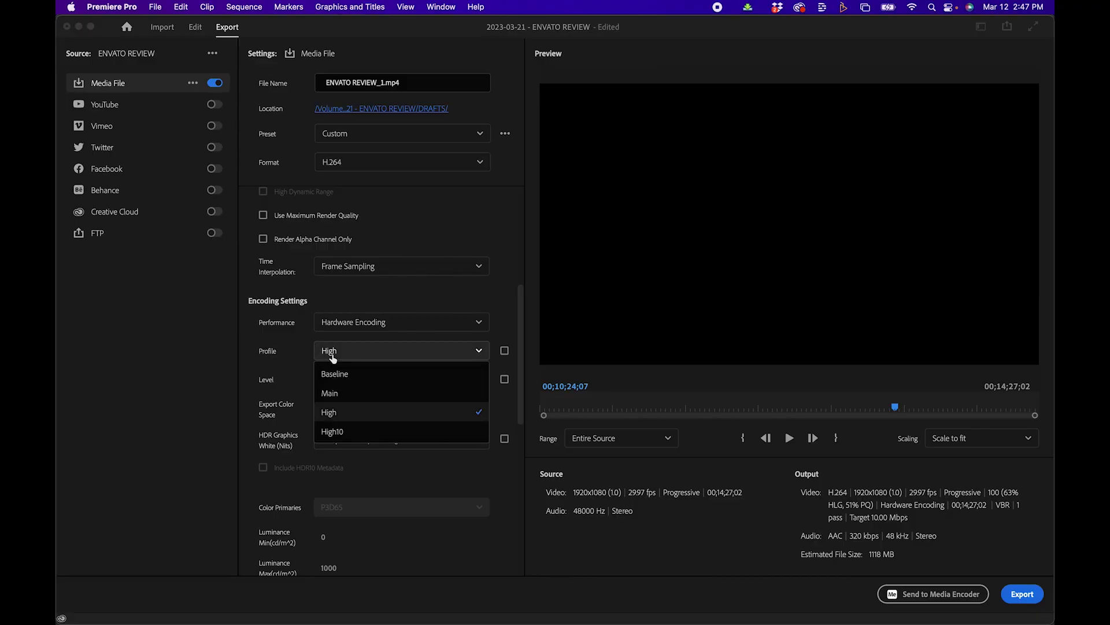
left_click(337, 393)
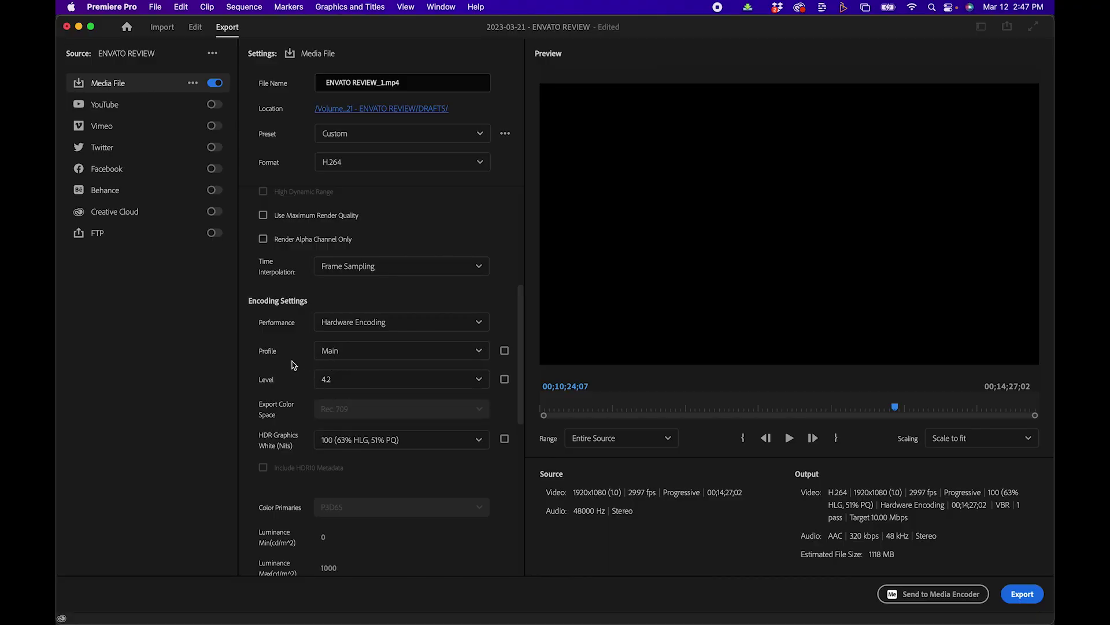
left_click(349, 354)
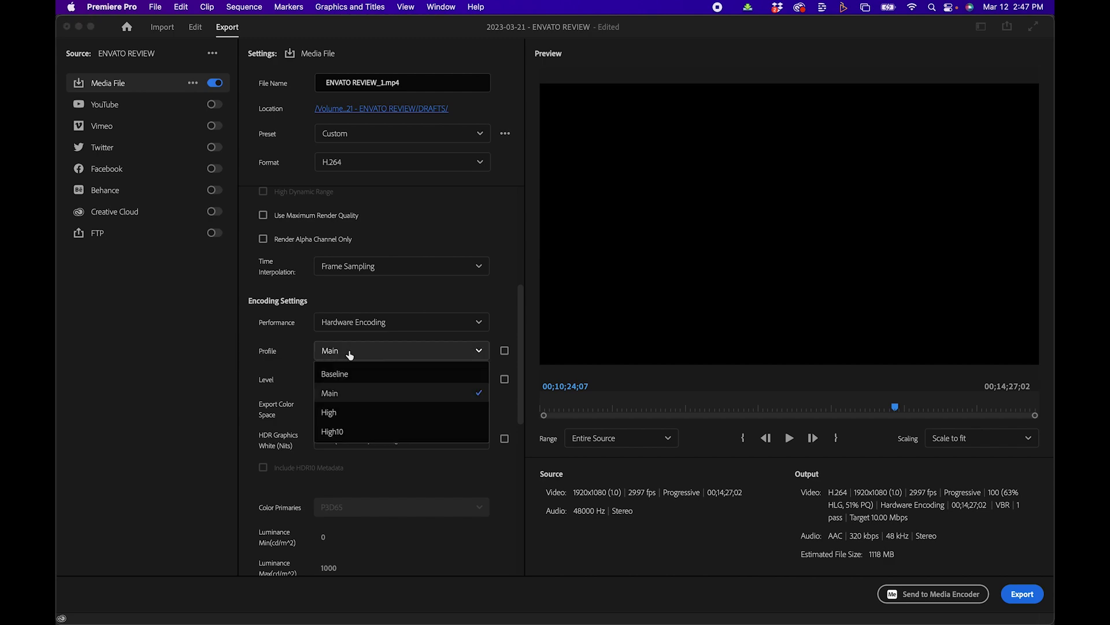
left_click(336, 411)
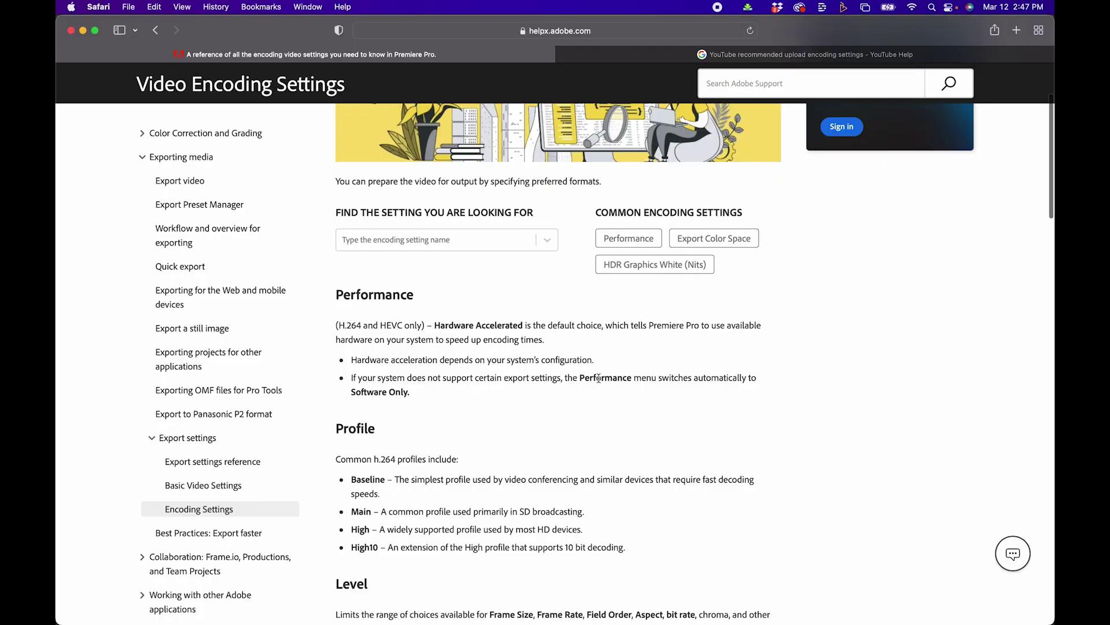
scroll(616, 412, "down", 3)
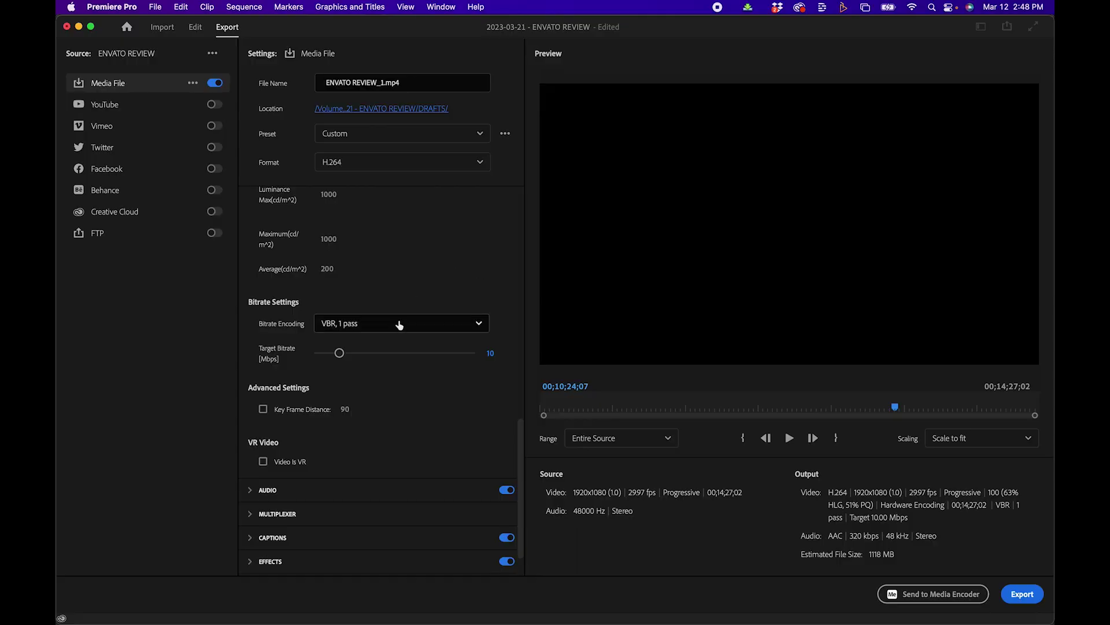
left_click(399, 323)
left_click(339, 349)
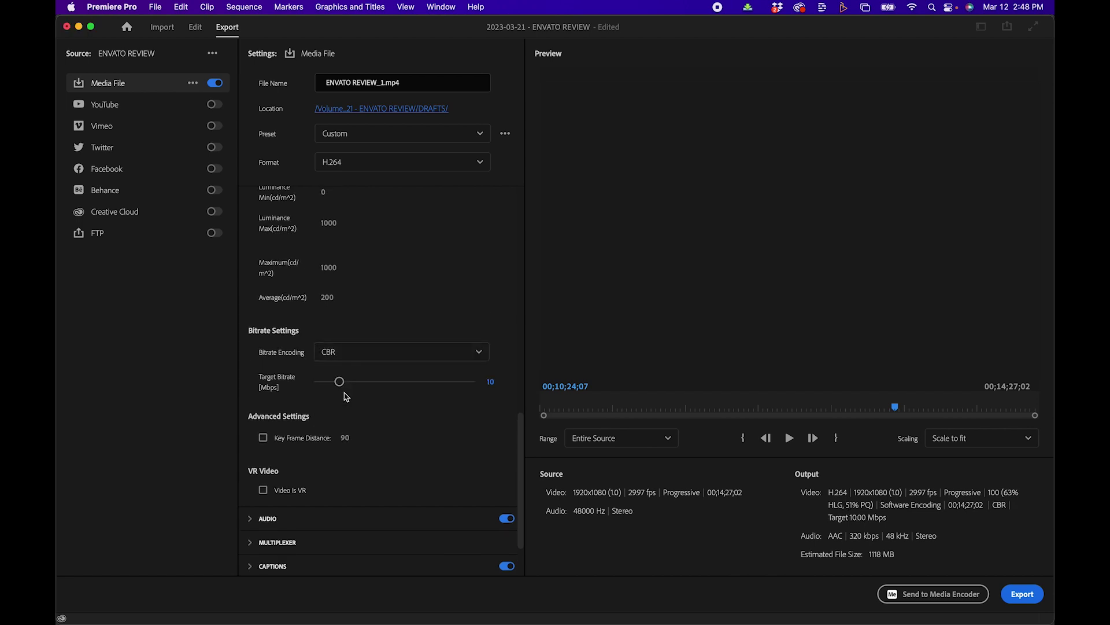
left_click(366, 326)
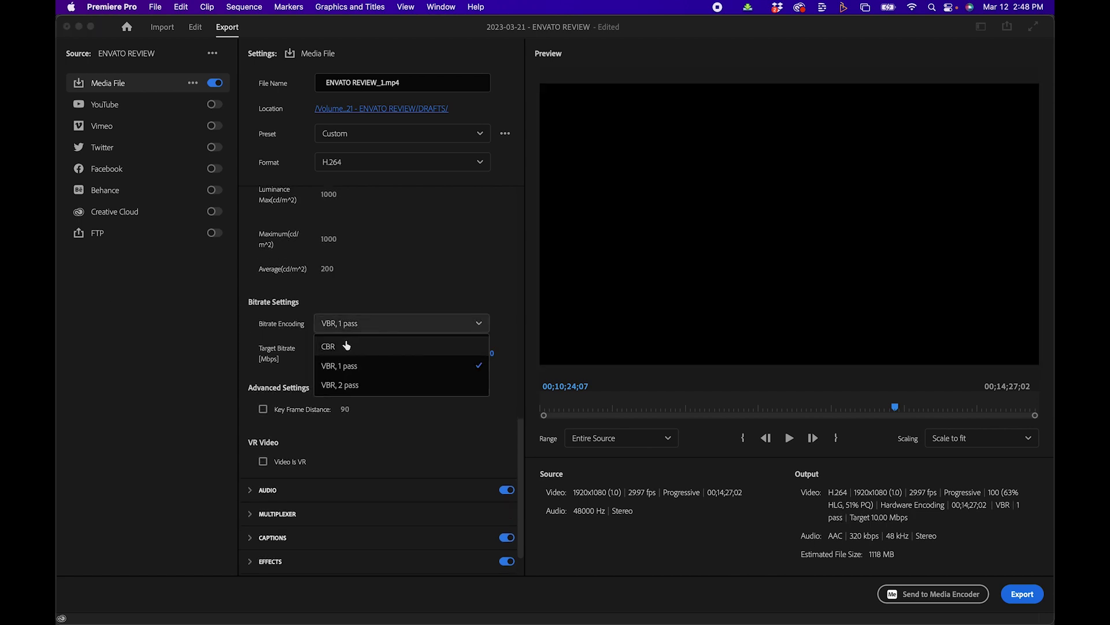
left_click(366, 336)
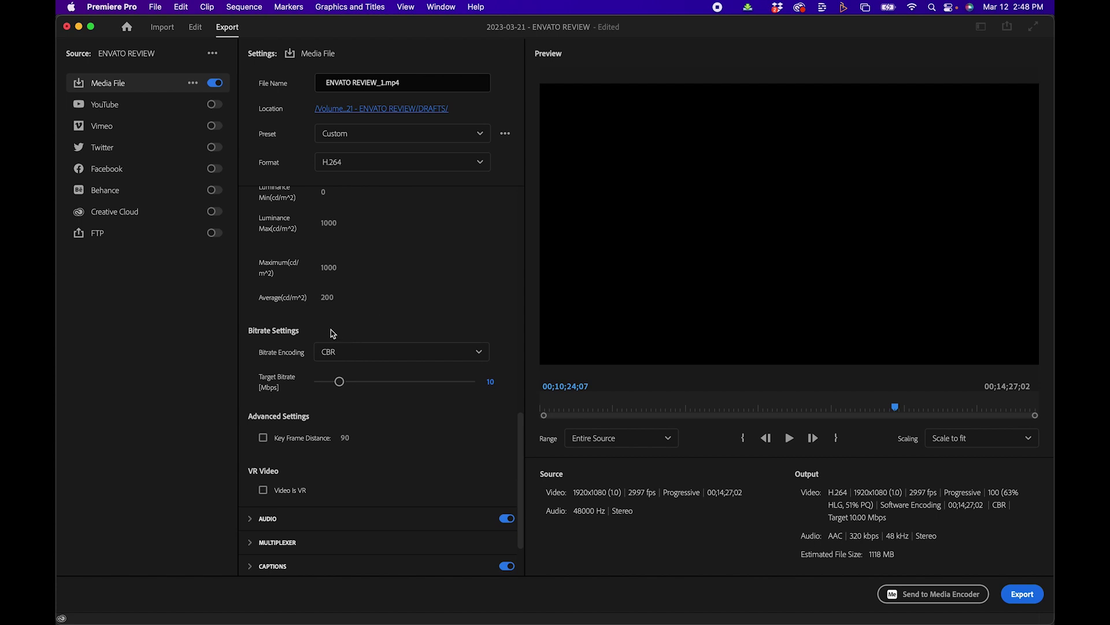
left_click(353, 362)
left_click(350, 393)
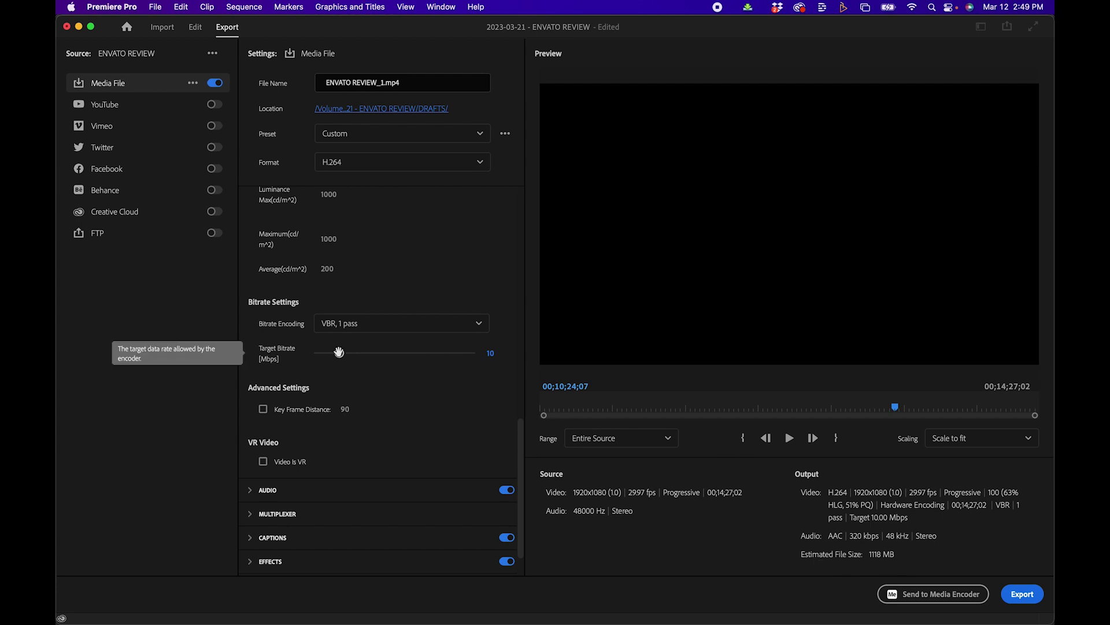
Raise the Target Bitrate slider from 10 Mbps to about 62.50 Mbps.
left_click_drag(480, 344, 524, 345)
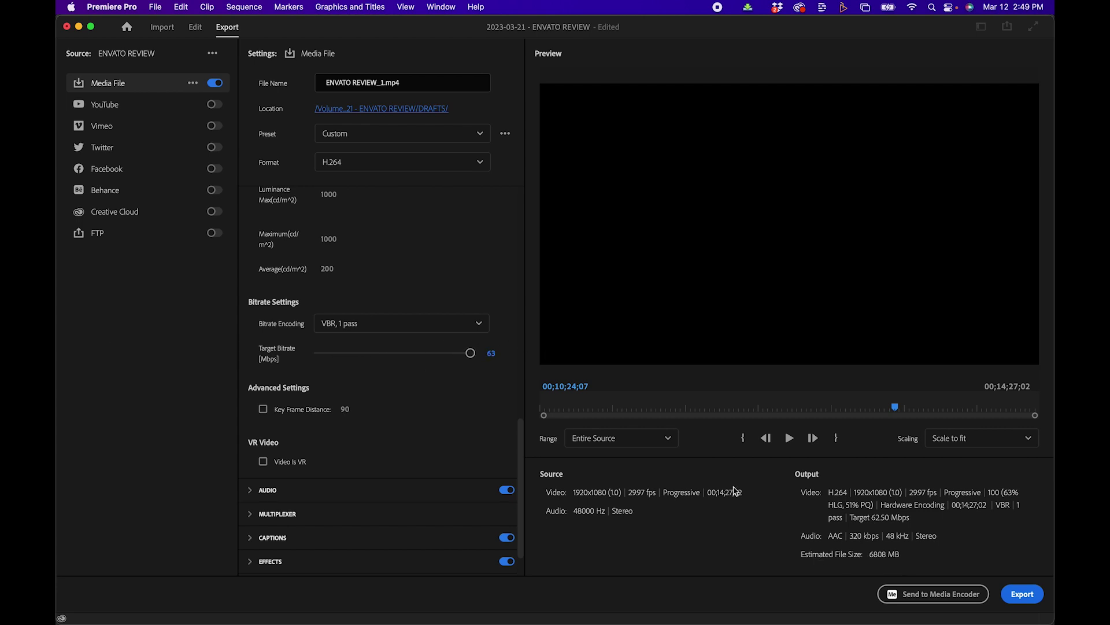